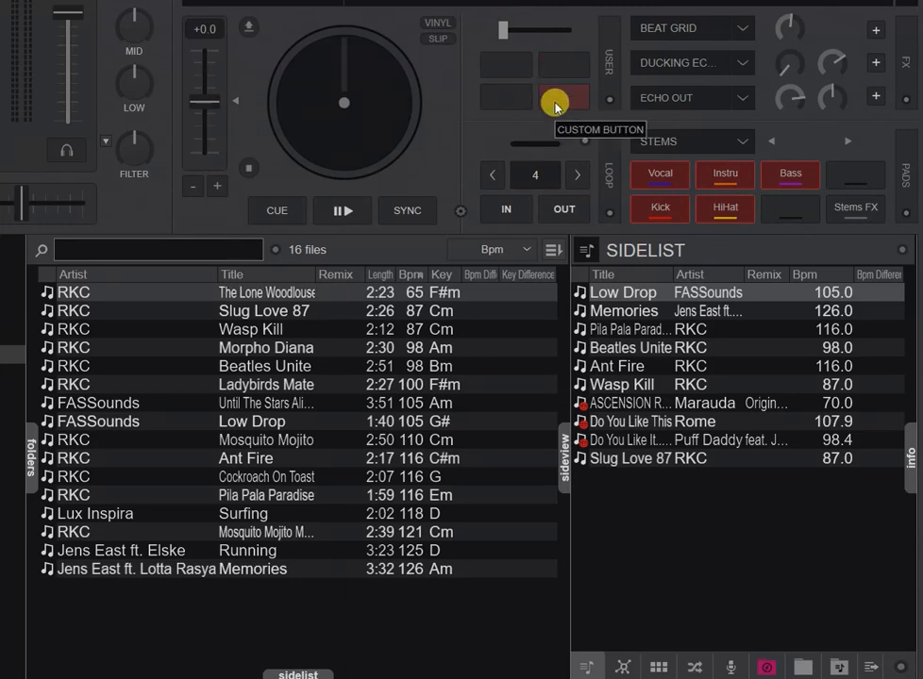
Open the editor for the first custom user button and assign it the file_count action.
{"action": "left_click", "coordinate": [502, 75]}
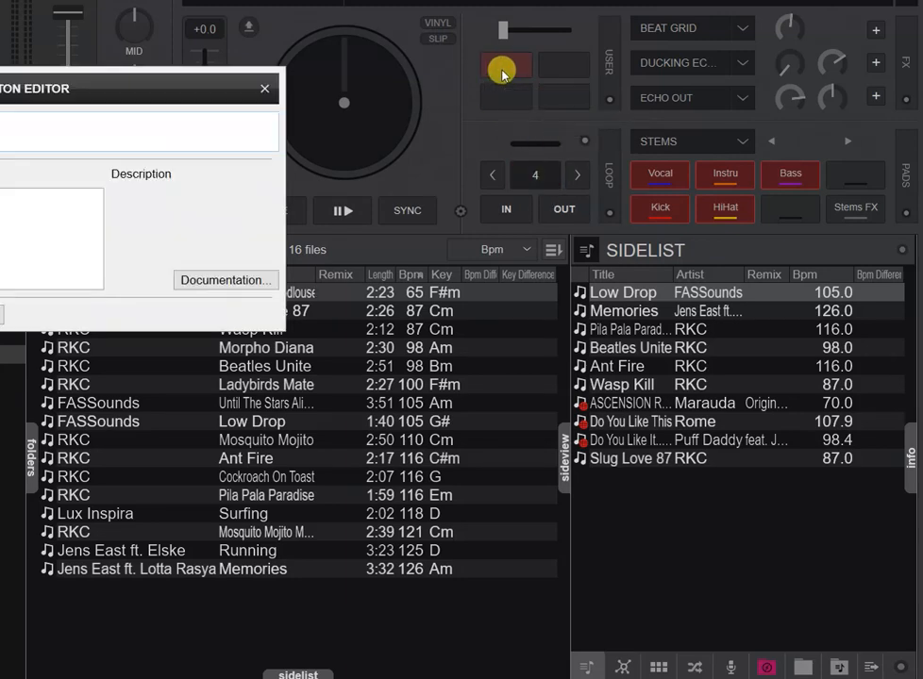
{"action": "left_click_drag", "start_coordinate": [182, 91], "coordinate": [596, 133]}
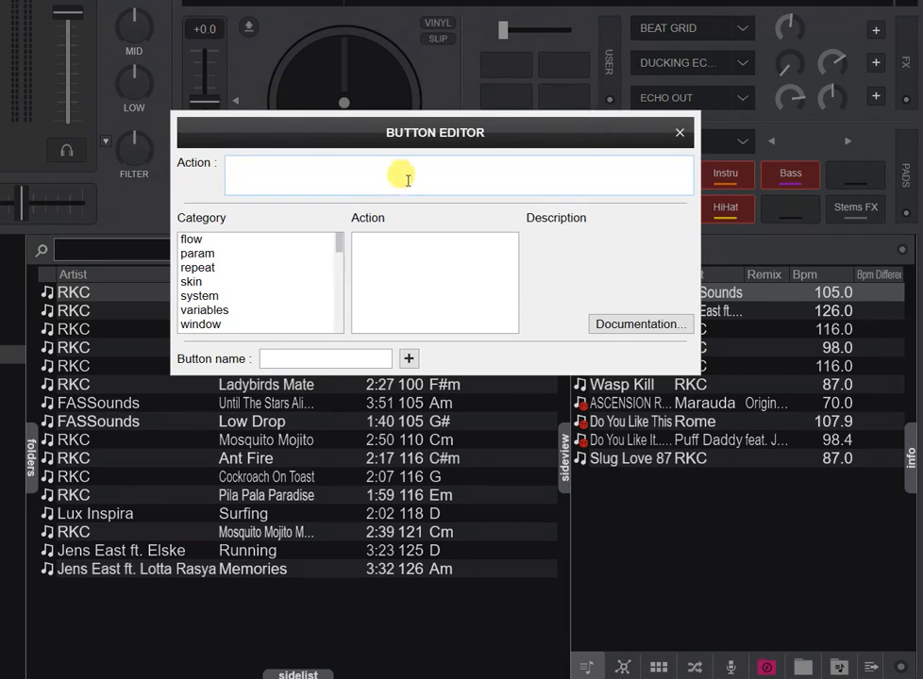
{"action": "type", "text": "file_count"}
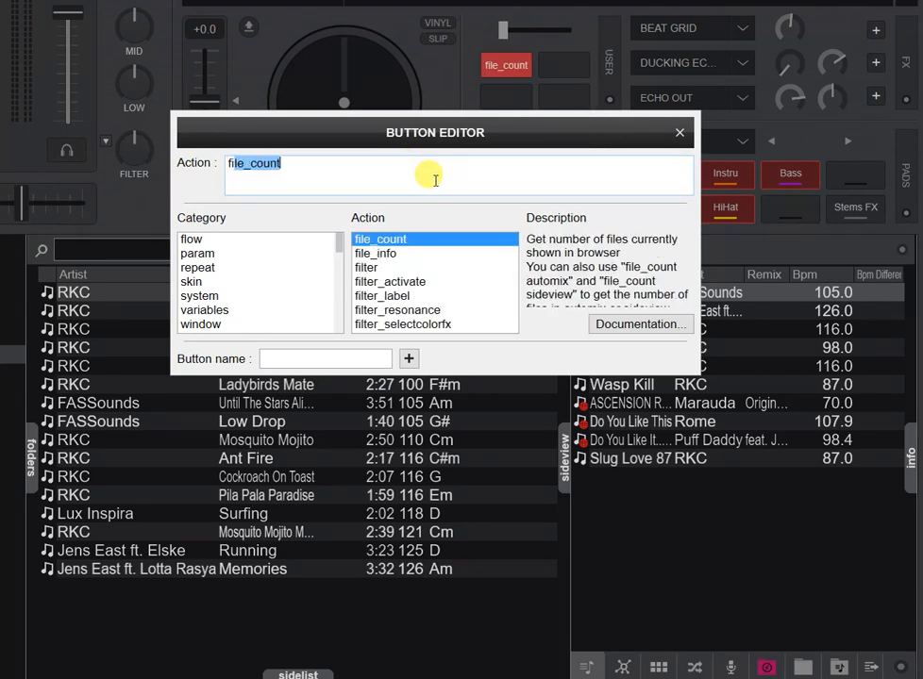
{"action": "left_click", "coordinate": [435, 180]}
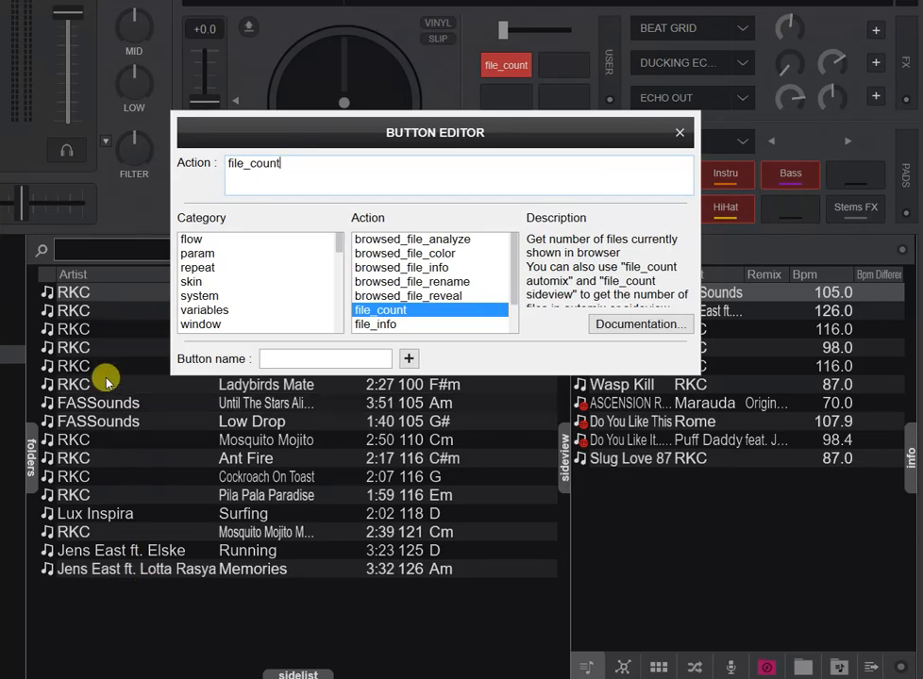
{"action": "left_click_drag", "start_coordinate": [367, 131], "coordinate": [369, 333]}
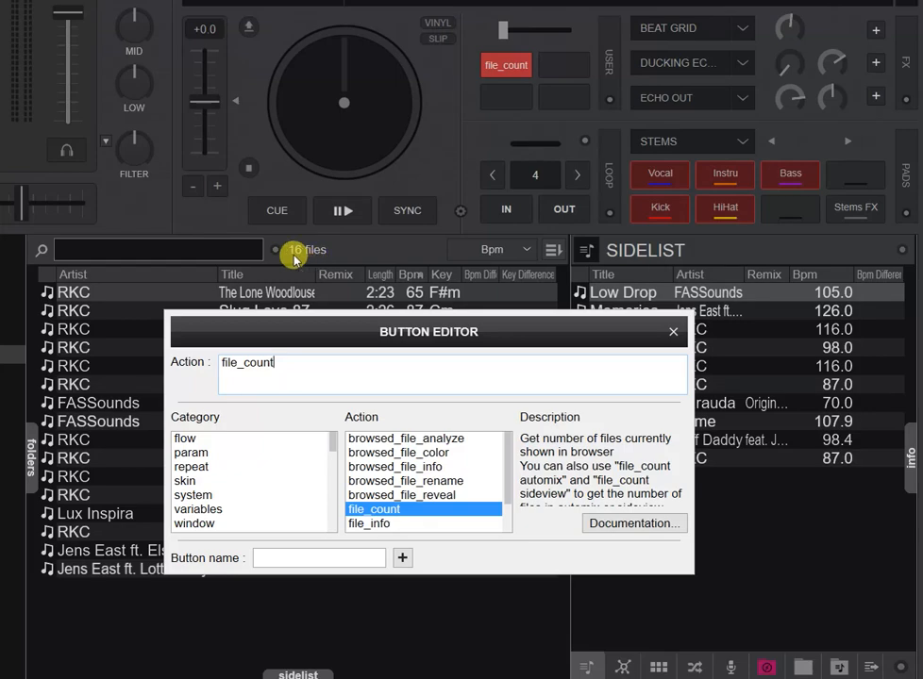
{"action": "mouse_move", "coordinate": [297, 260]}
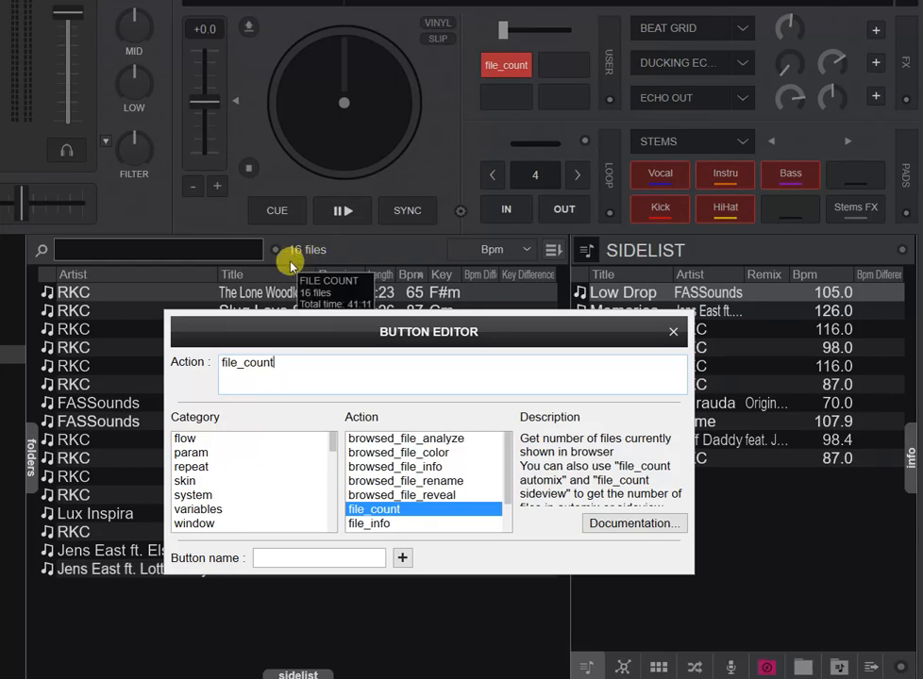
{"action": "left_click_drag", "start_coordinate": [263, 330], "coordinate": [272, 187]}
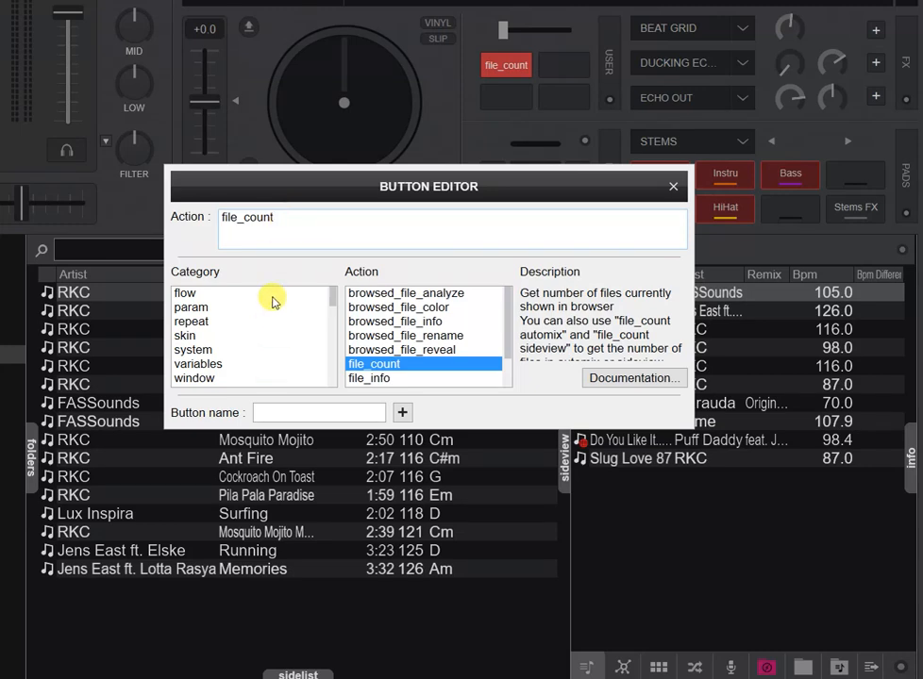
Name the button Title.
{"action": "left_click", "coordinate": [282, 411]}
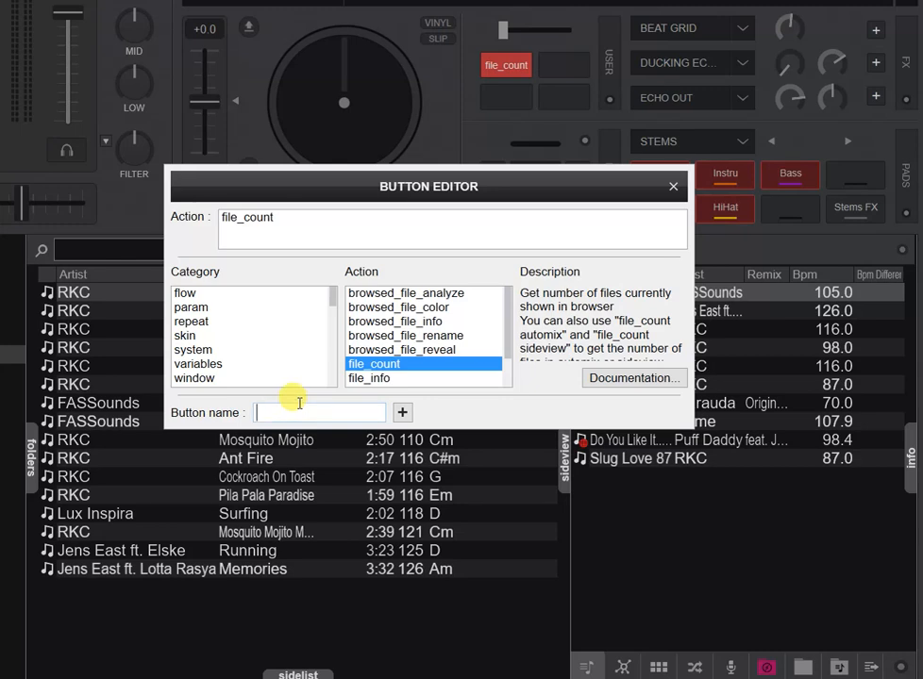
{"action": "type", "text": "Title"}
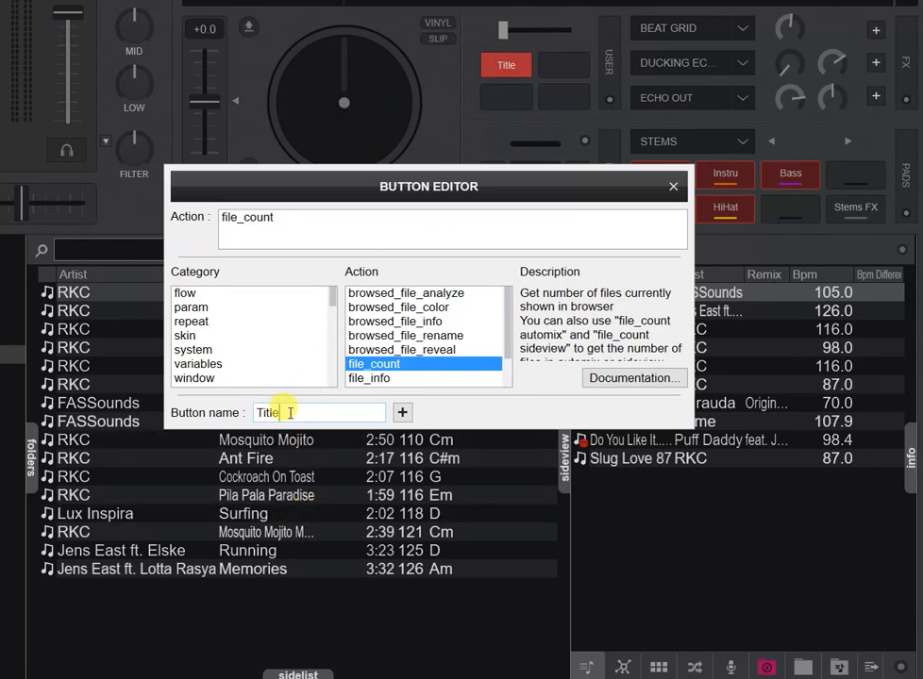
{"action": "left_click_drag", "start_coordinate": [288, 412], "coordinate": [213, 406]}
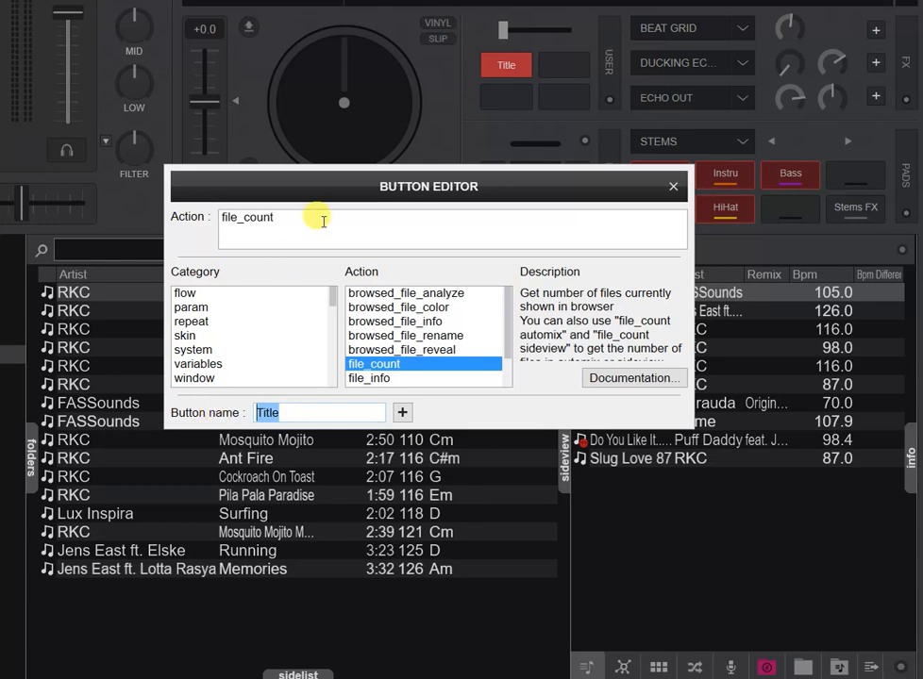
Replace the button's action with nothing.
{"action": "left_click_drag", "start_coordinate": [308, 212], "coordinate": [154, 207]}
{"action": "type", "text": "nothing"}
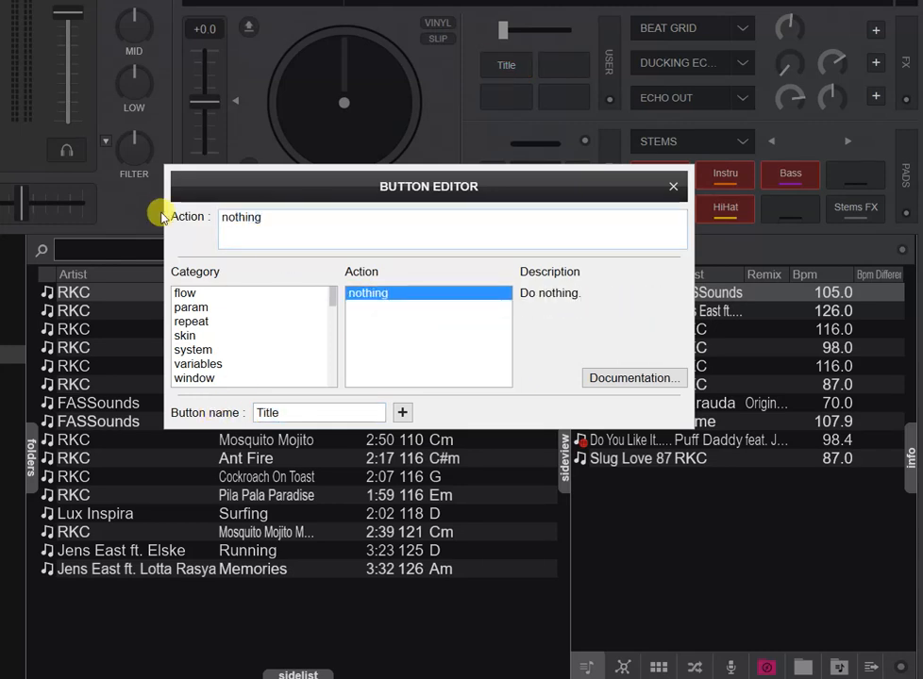
Rename the button as file_count.
{"action": "left_click", "coordinate": [275, 412]}
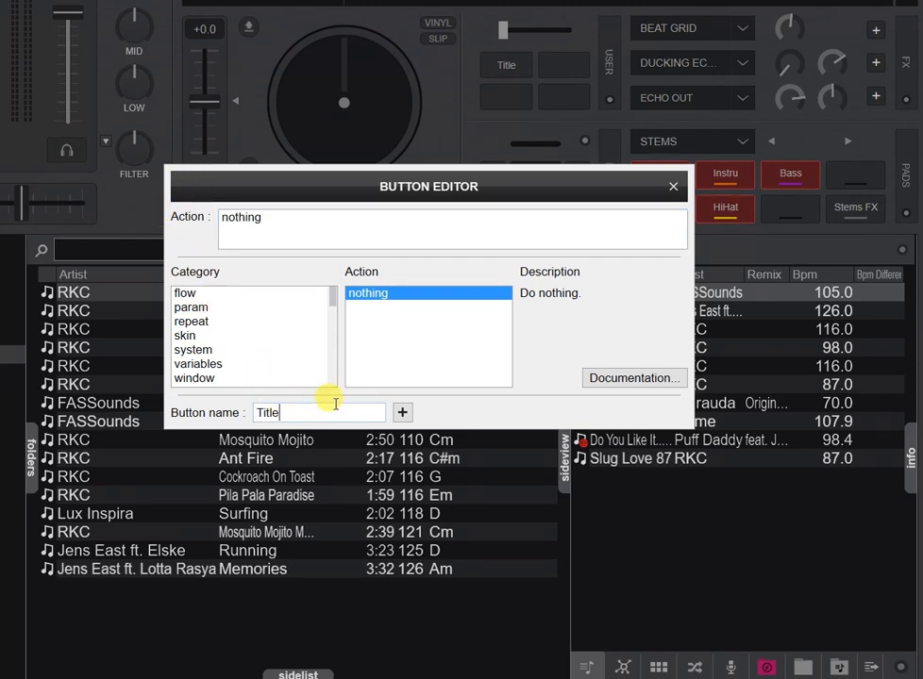
{"action": "double_click", "coordinate": [335, 404]}
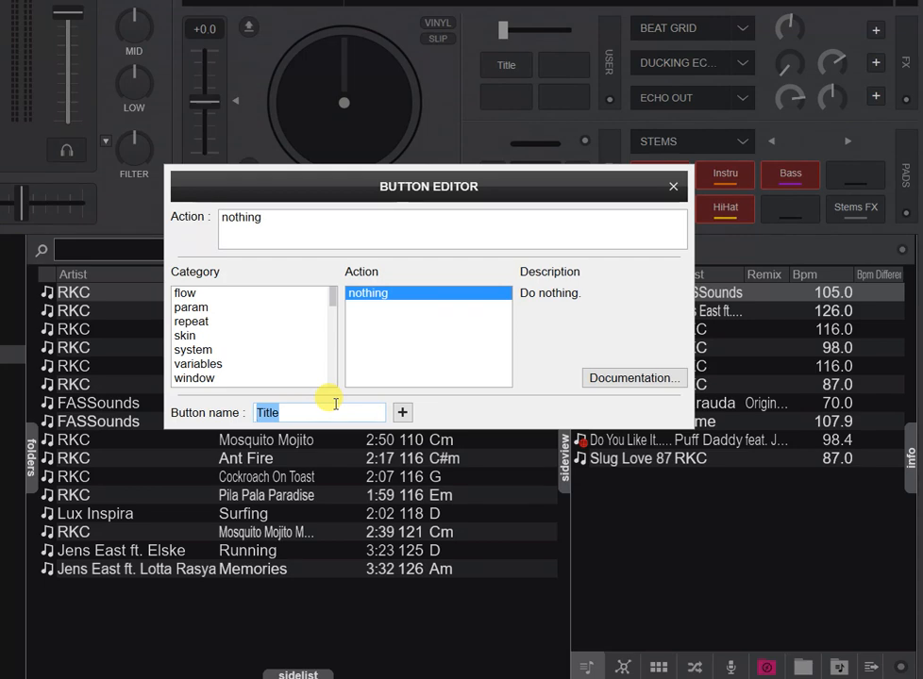
{"action": "type", "text": "file_c"}
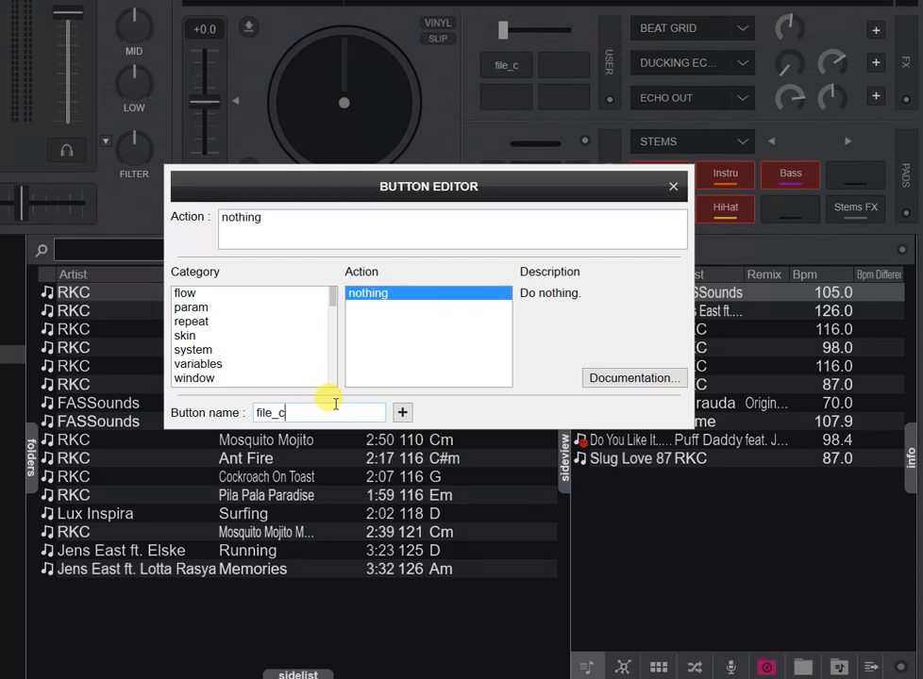
{"action": "type", "text": "ount"}
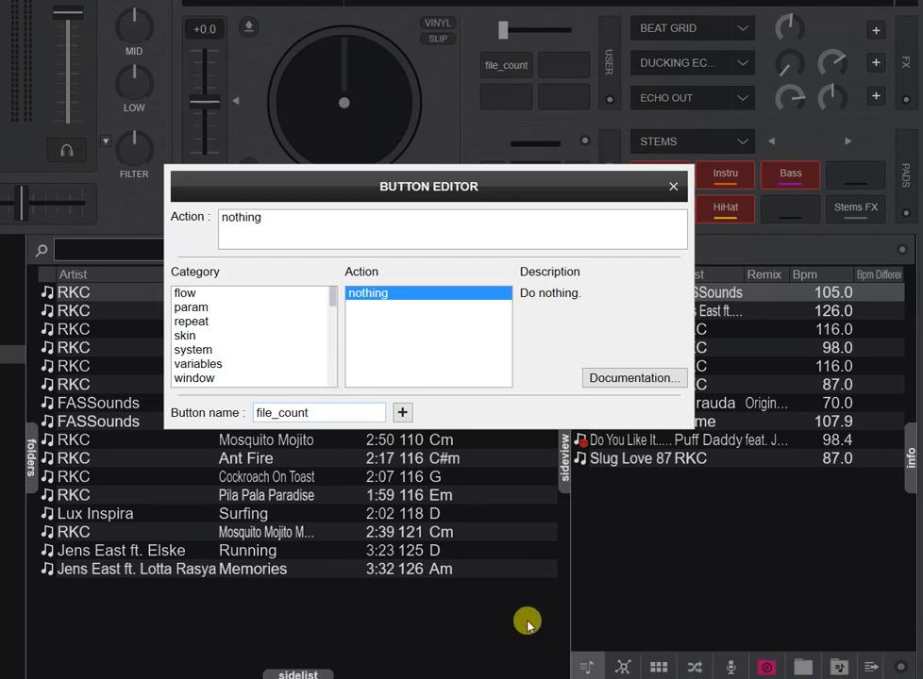
Switch the side view to automix and add the "automix" argument to the button name.
{"action": "left_click", "coordinate": [698, 665]}
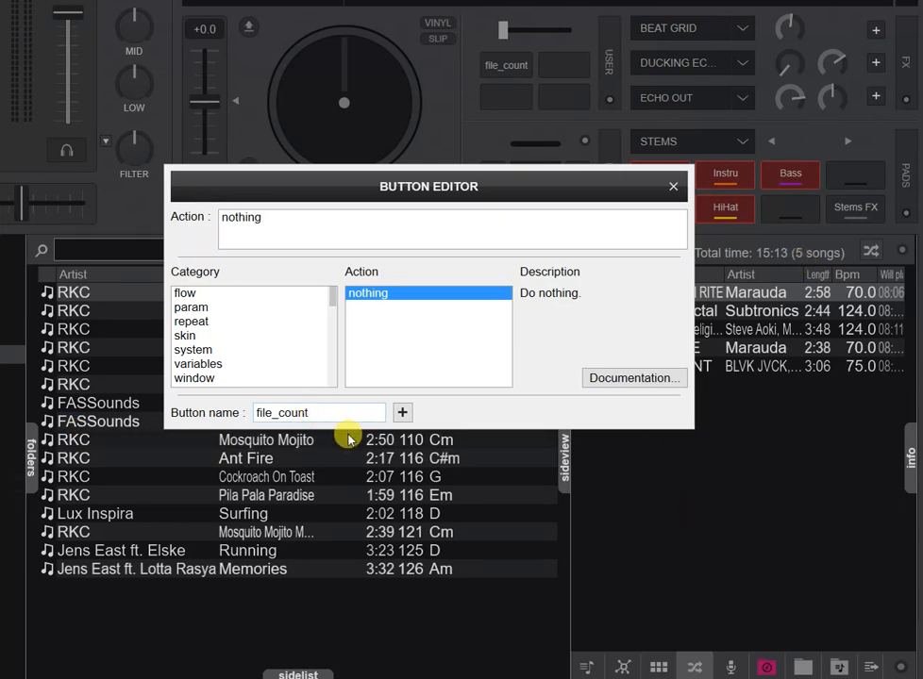
{"action": "type", "text": "\"automix"}
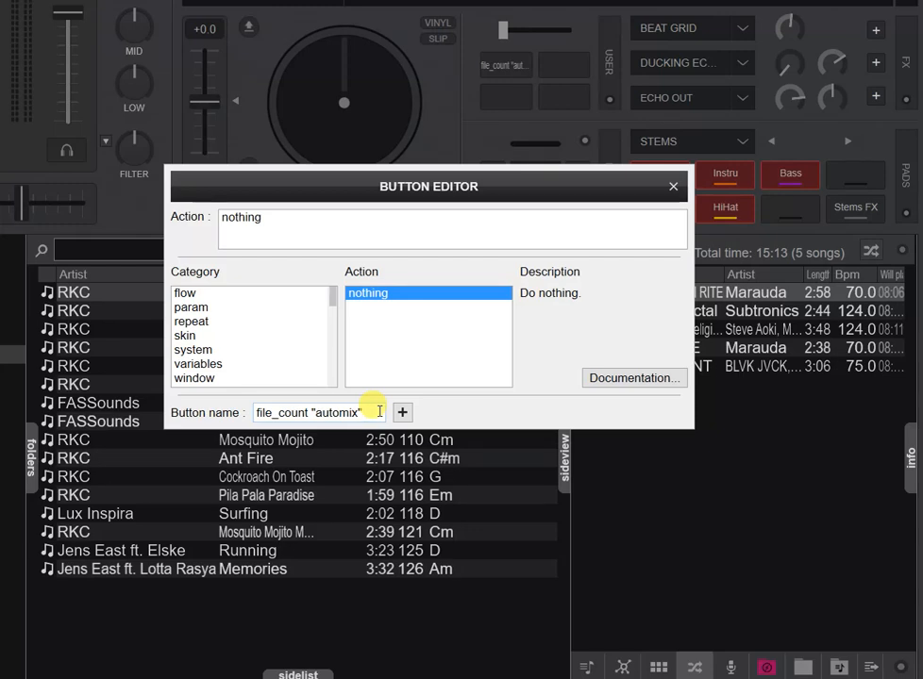
{"action": "left_click", "coordinate": [322, 227]}
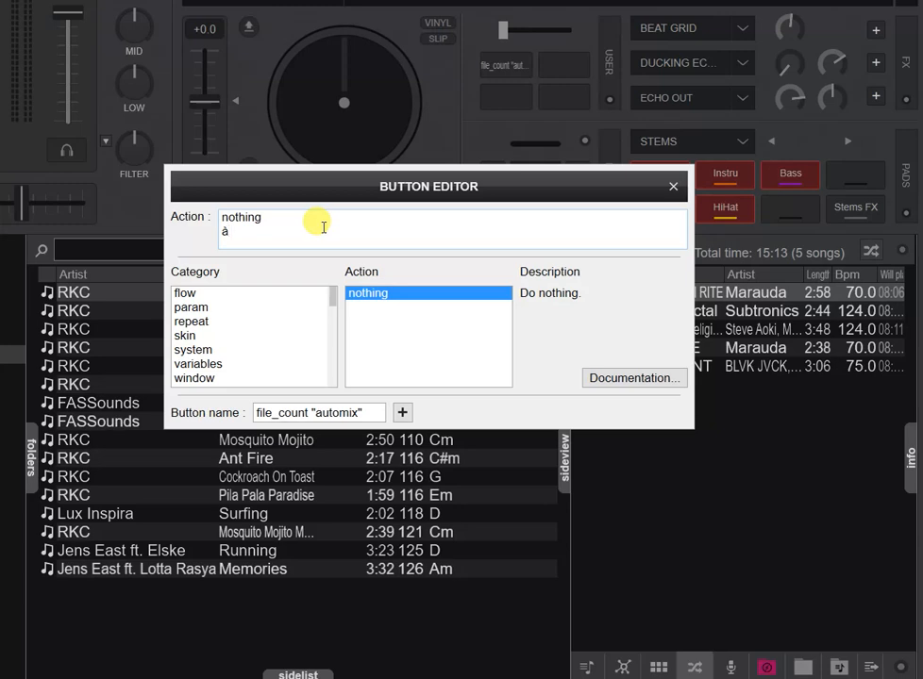
{"action": "key", "text": "BackSpace"}
{"action": "key", "text": "BackSpace"}
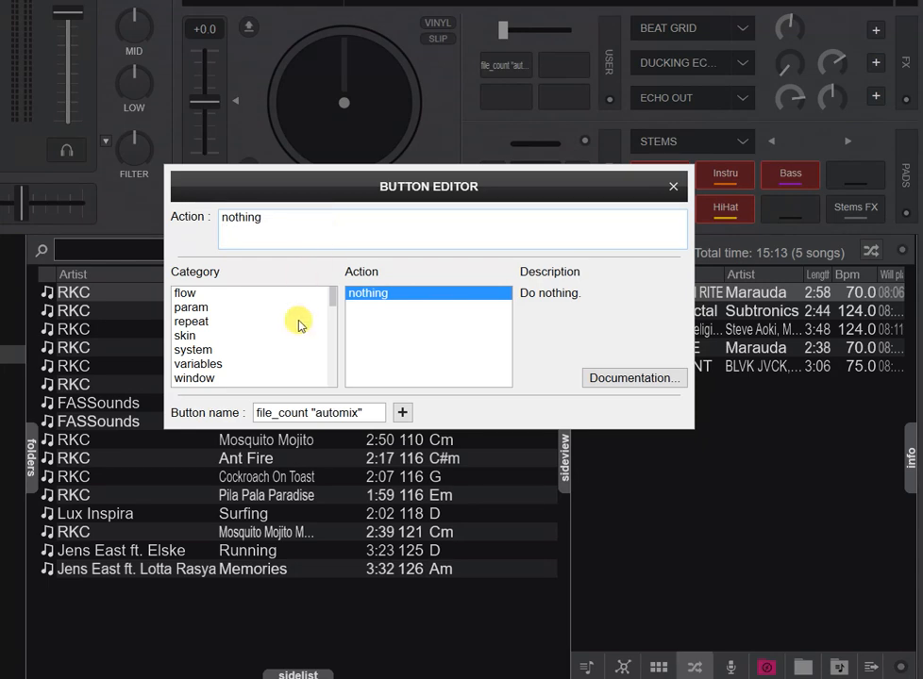
Prefix the button name with a backtick so it shows the evaluated file count.
{"action": "left_click", "coordinate": [262, 415]}
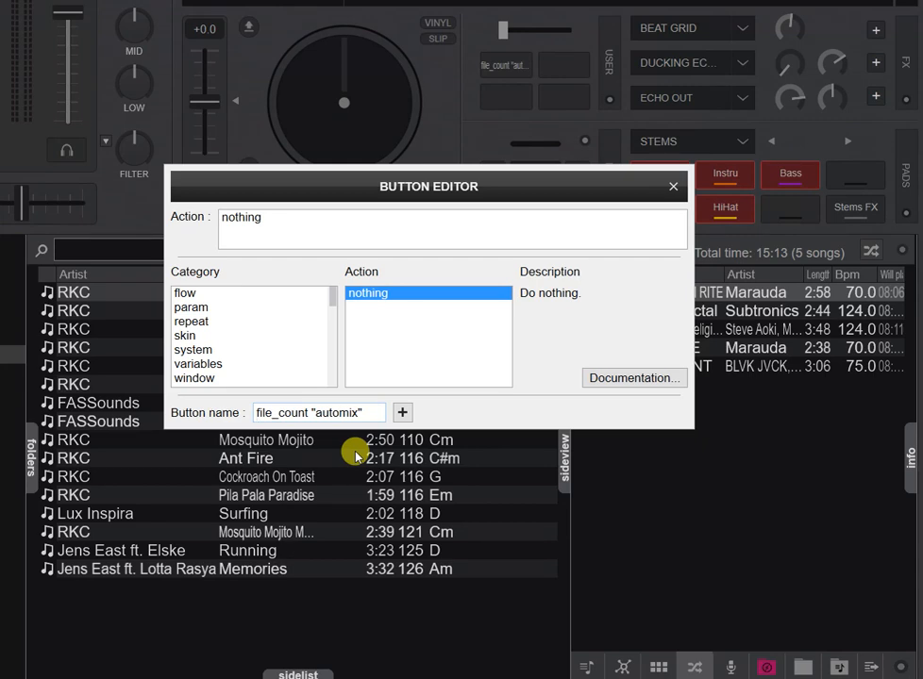
{"action": "type", "text": "`"}
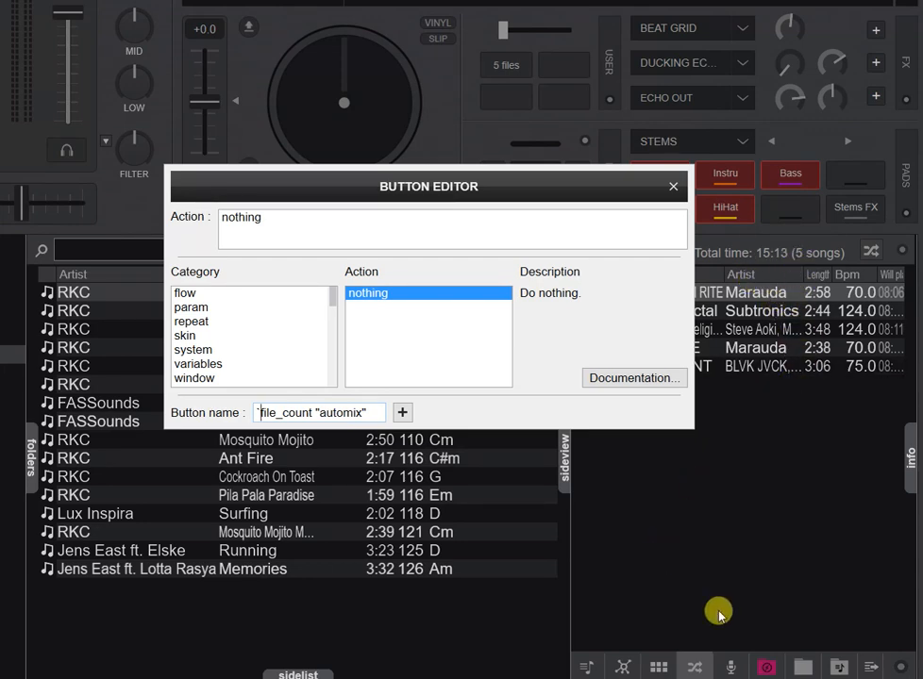
Switch the side view to karaoke and change the button name's argument to "karaoke".
{"action": "left_click", "coordinate": [734, 667]}
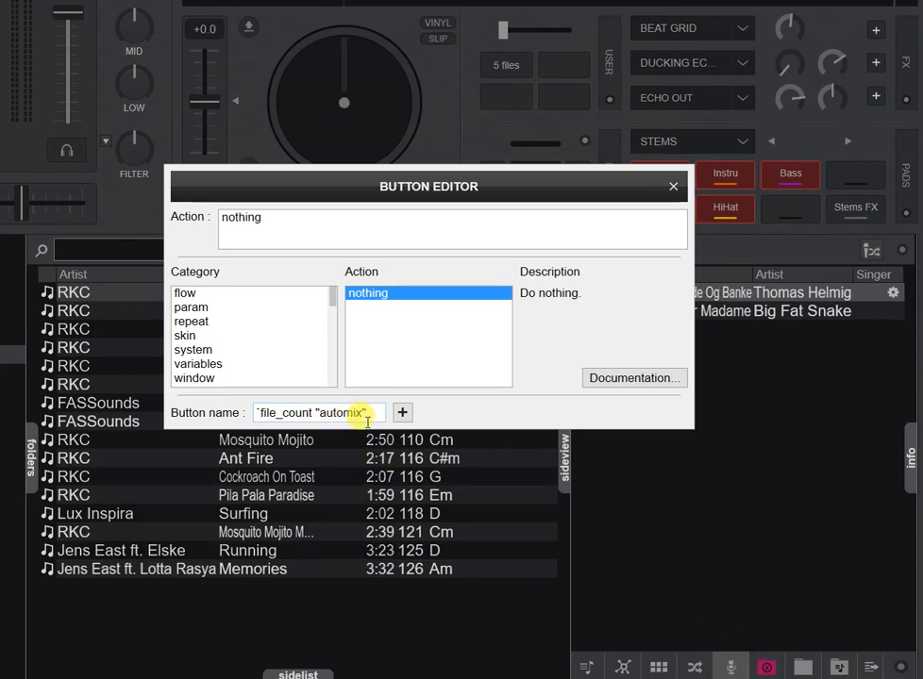
{"action": "key", "text": "shift+Left"}
{"action": "key", "text": "shift+Left"}
{"action": "key", "text": "shift+Left"}
{"action": "key", "text": "shift+Left"}
{"action": "key", "text": "shift+Left"}
{"action": "key", "text": "shift+Left"}
{"action": "key", "text": "shift+Left"}
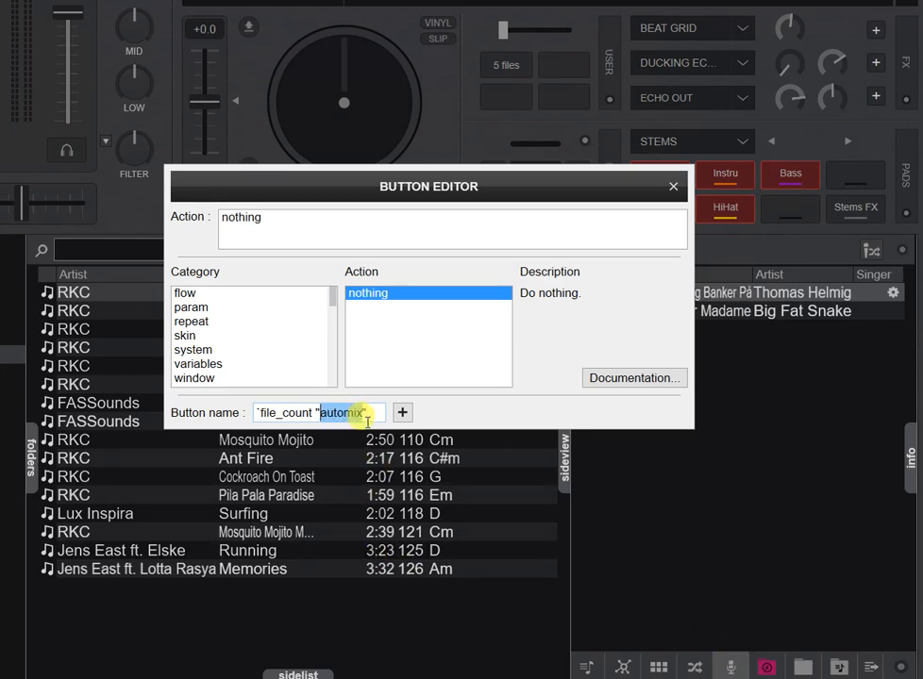
{"action": "type", "text": "karaok"}
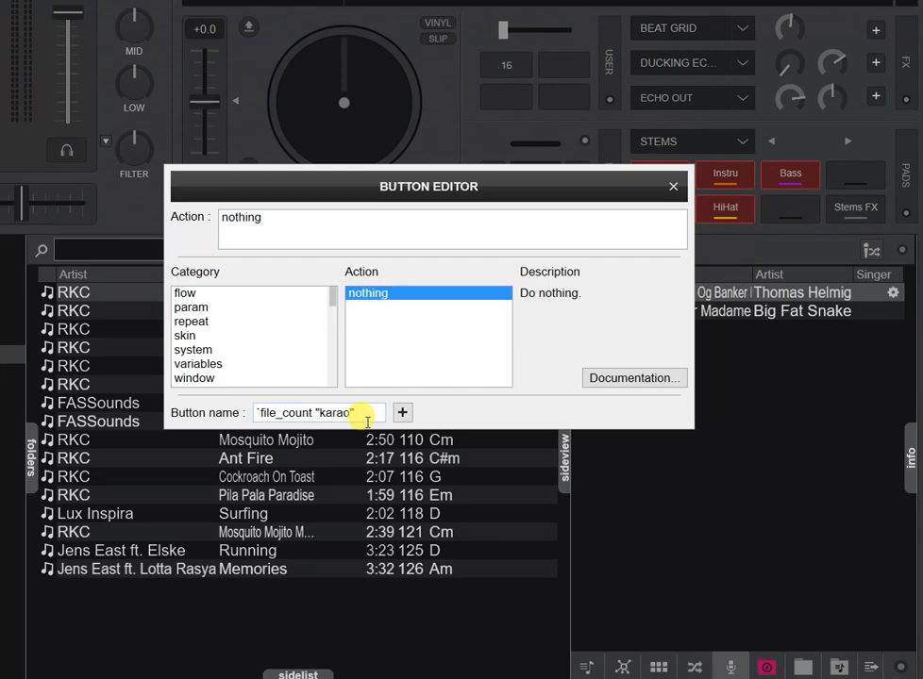
{"action": "type", "text": "e\""}
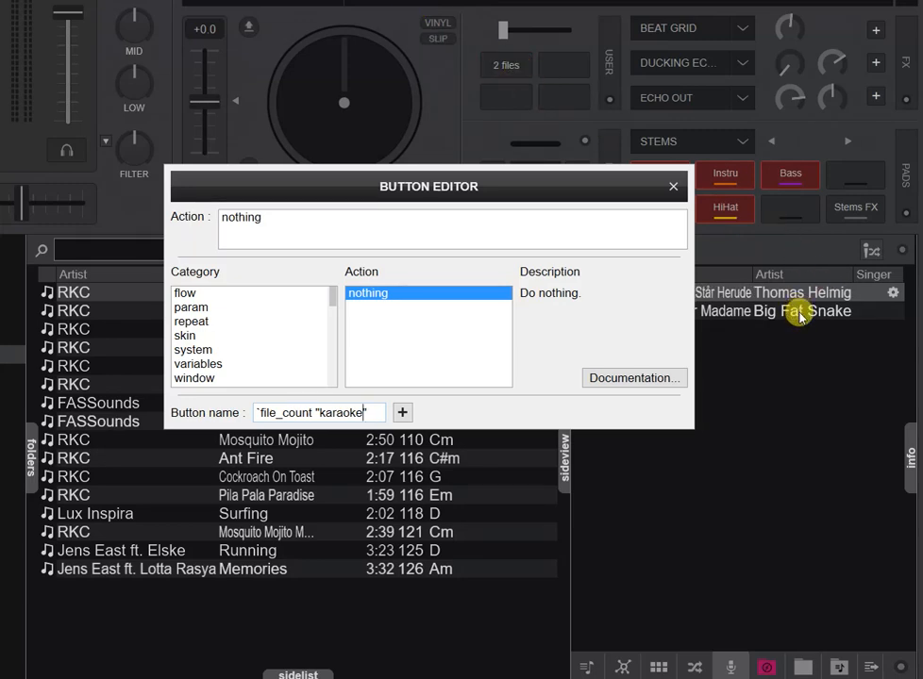
Switch the side view to the sidelist and change the button name's argument to "sideview".
{"action": "left_click", "coordinate": [587, 668]}
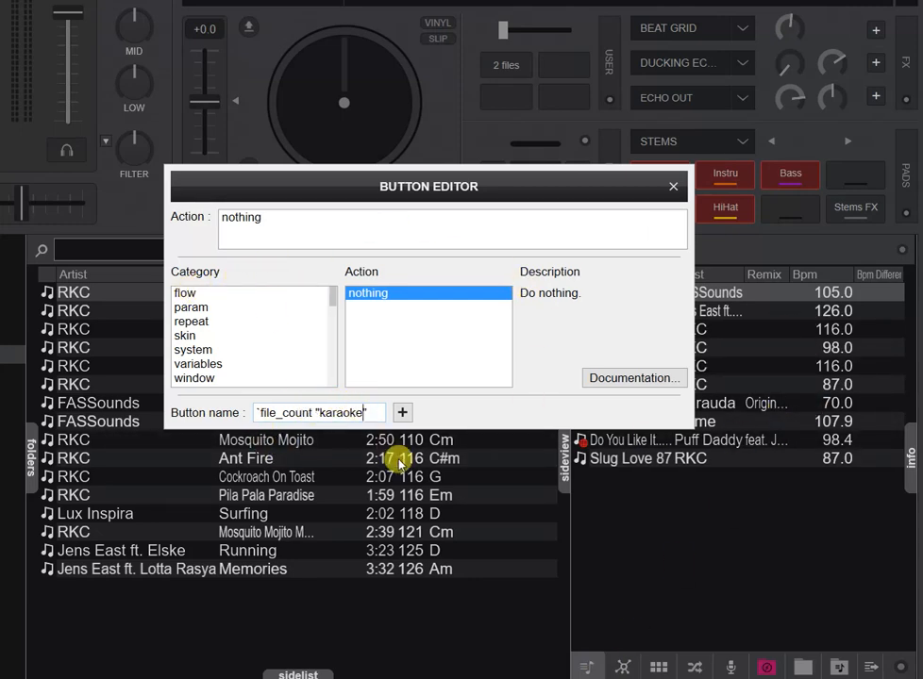
{"action": "key", "text": "shift+Left"}
{"action": "key", "text": "shift+Left"}
{"action": "key", "text": "shift+Left"}
{"action": "key", "text": "shift+Left"}
{"action": "key", "text": "shift+Left"}
{"action": "key", "text": "shift+Left"}
{"action": "key", "text": "shift+Left"}
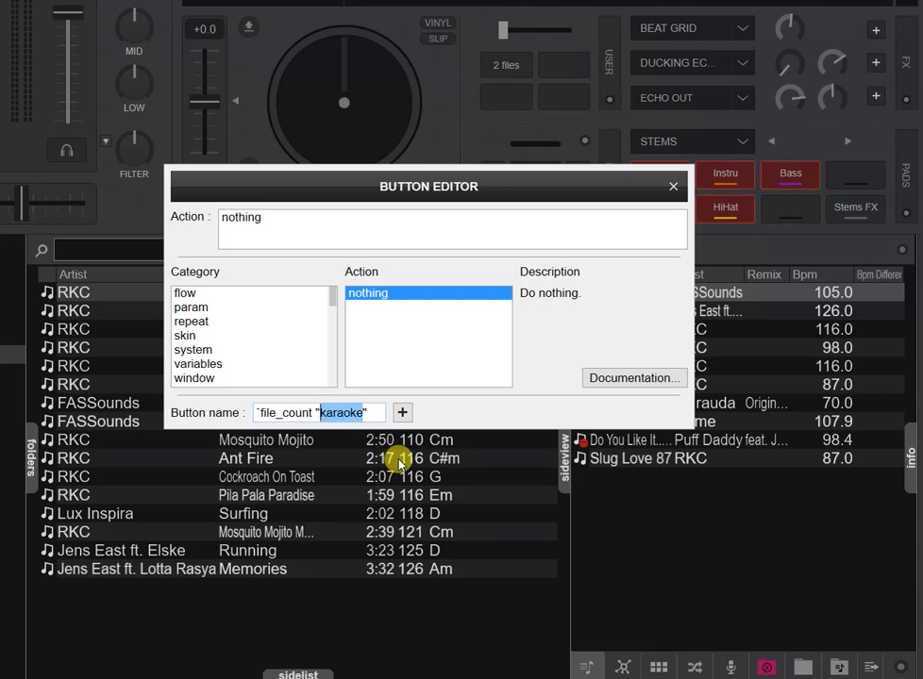
{"action": "type", "text": "sidevi"}
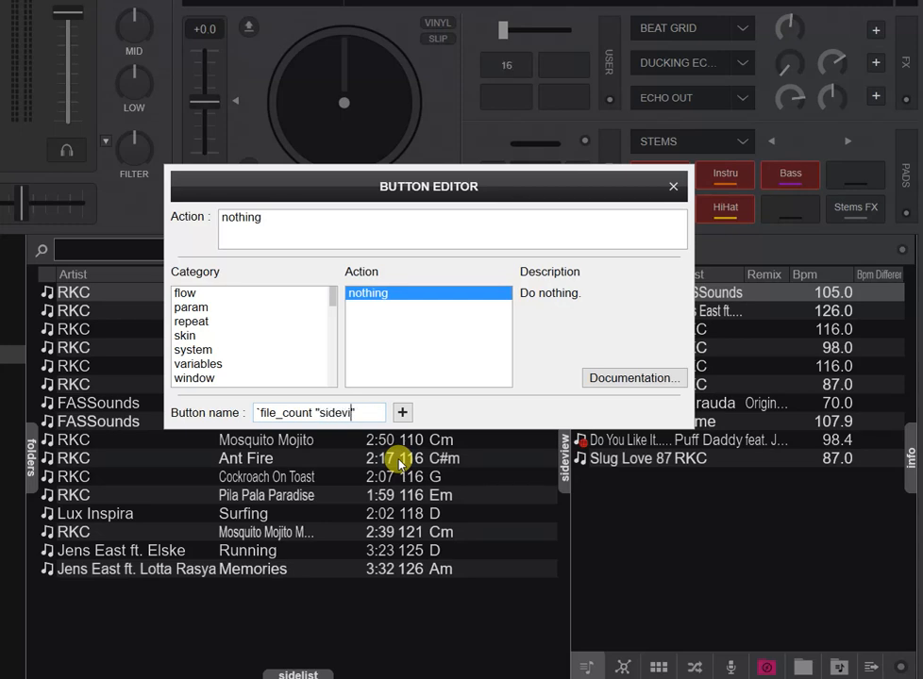
{"action": "type", "text": "ew"}
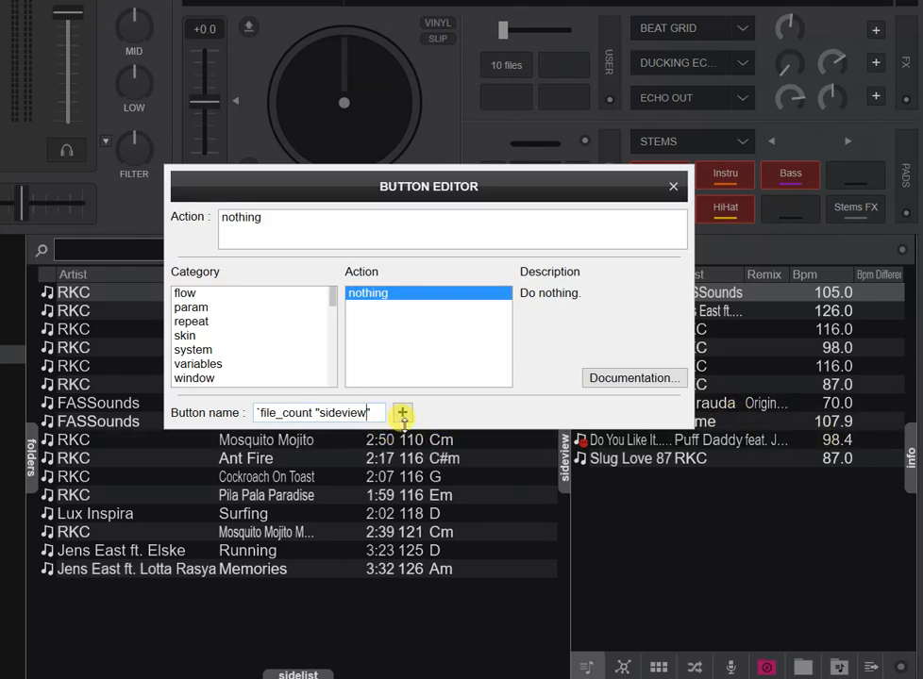
Insert an x before sideview in the button name's argument.
{"action": "key", "text": "Left"}
{"action": "key", "text": "Left"}
{"action": "key", "text": "Left"}
{"action": "key", "text": "Left"}
{"action": "key", "text": "Left"}
{"action": "key", "text": "Left"}
{"action": "key", "text": "Left"}
{"action": "type", "text": "x"}
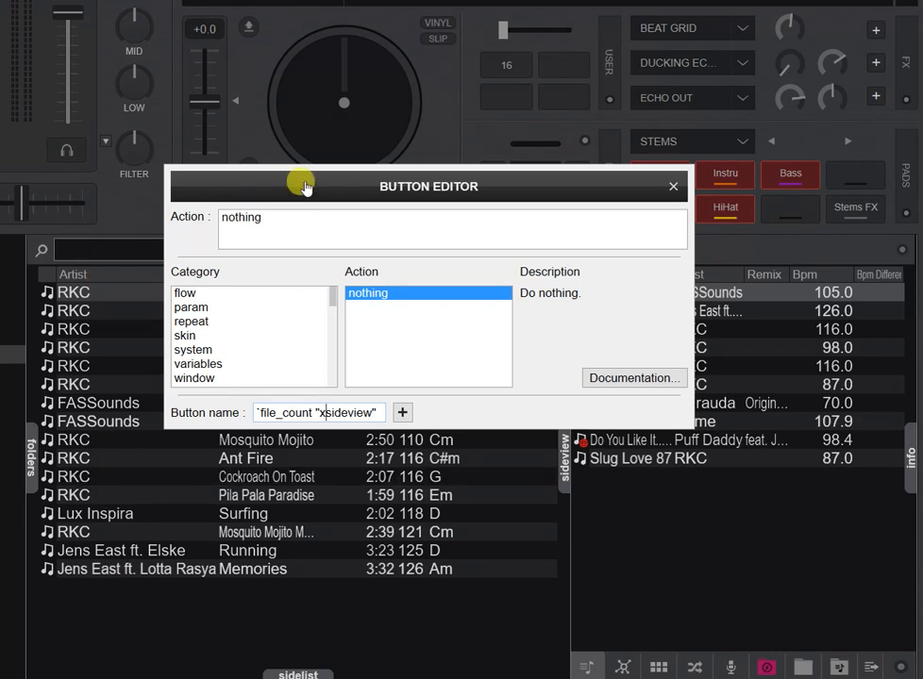
Insert a quotation mark into the button name's argument next to the x.
{"action": "left_click_drag", "start_coordinate": [300, 183], "coordinate": [302, 304]}
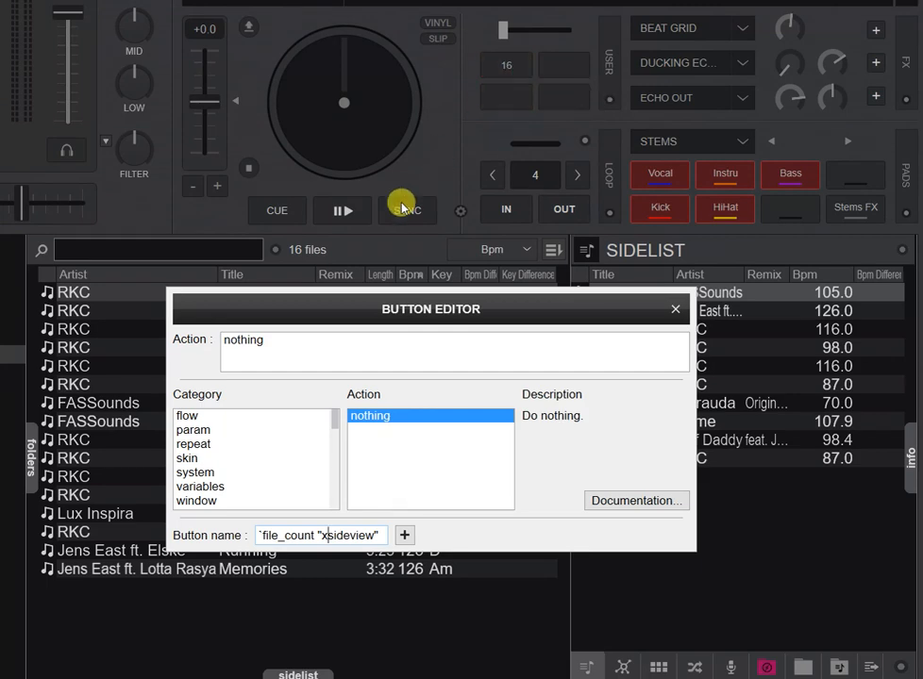
{"action": "left_click", "coordinate": [321, 535]}
{"action": "type", "text": "\""}
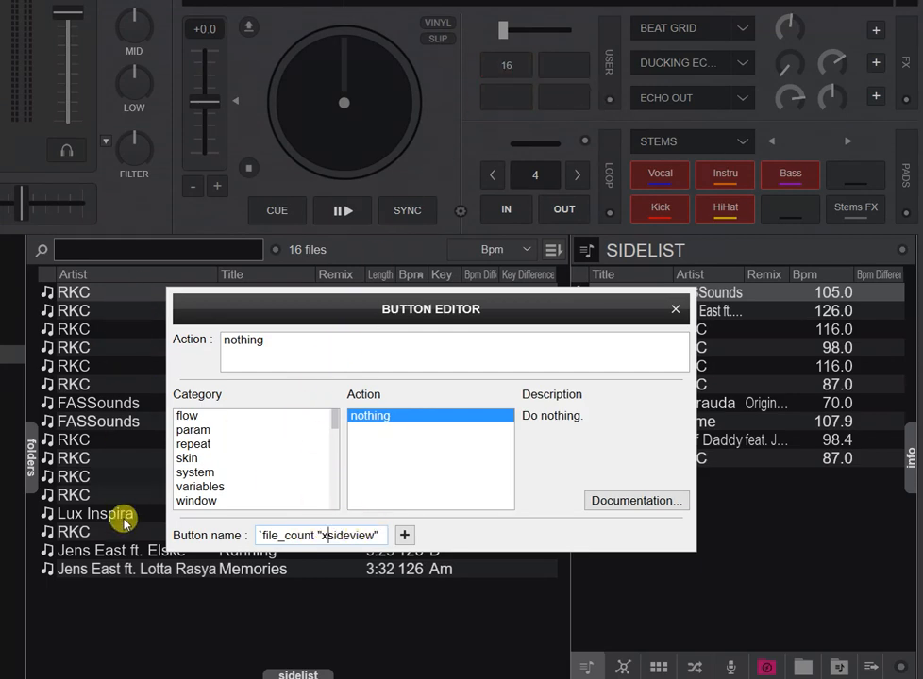